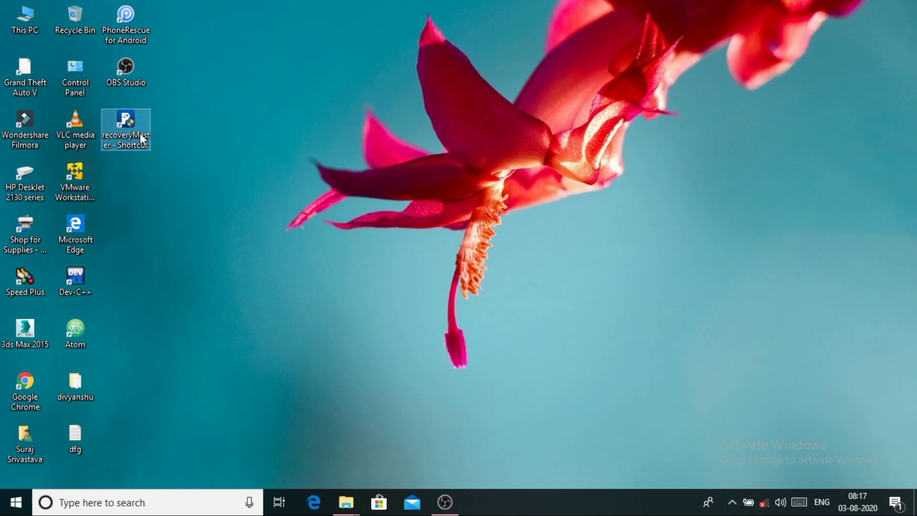
Step: Open the Samsung_T5 (H:) drive from This PC
{"action": "left_click", "coordinate": [214, 128]}
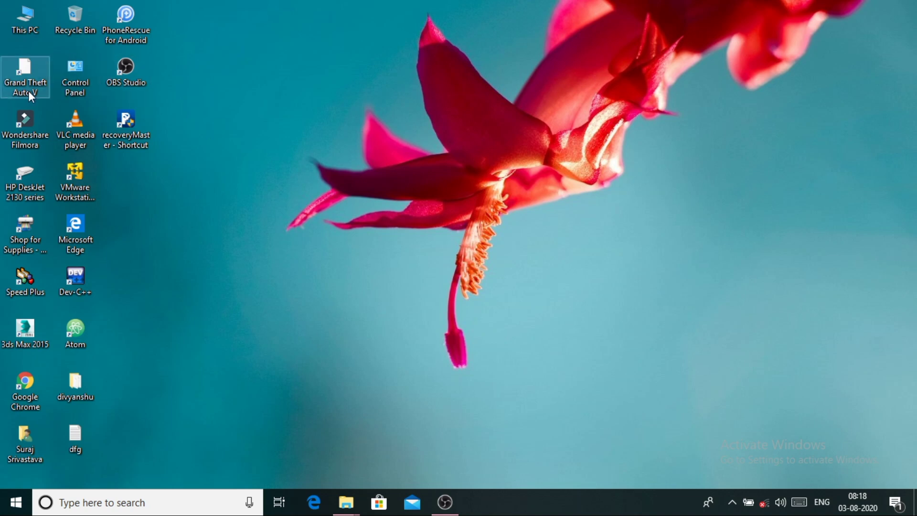
{"action": "double_click", "coordinate": [33, 33]}
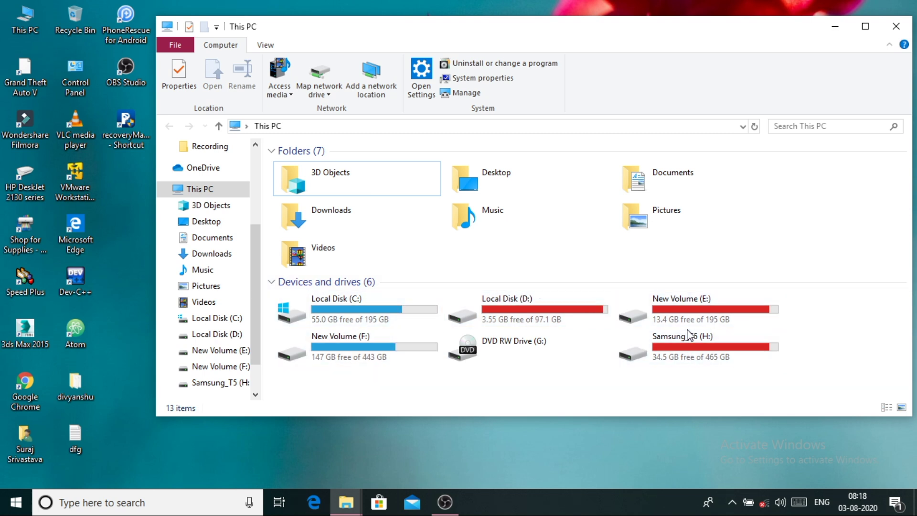
{"action": "double_click", "coordinate": [688, 354]}
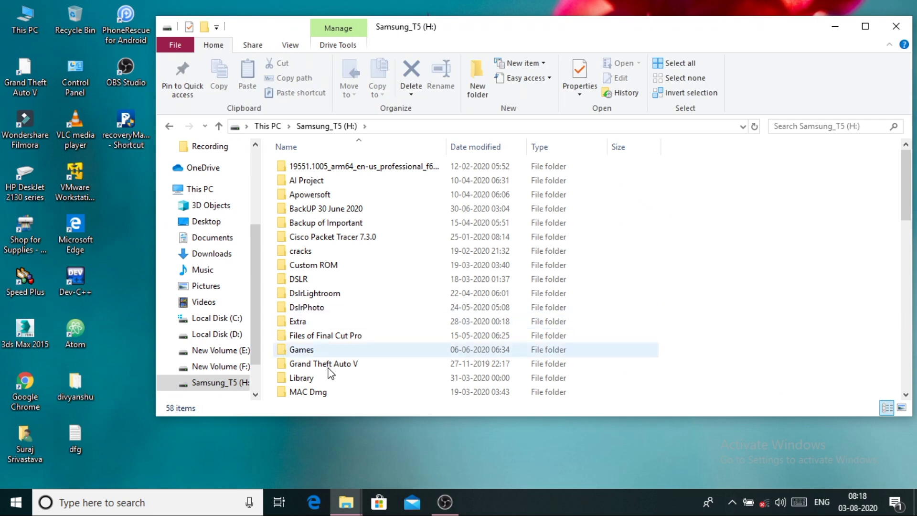
Step: Check the size of the Grand Theft Auto V folder in its properties
{"action": "left_click", "coordinate": [349, 368]}
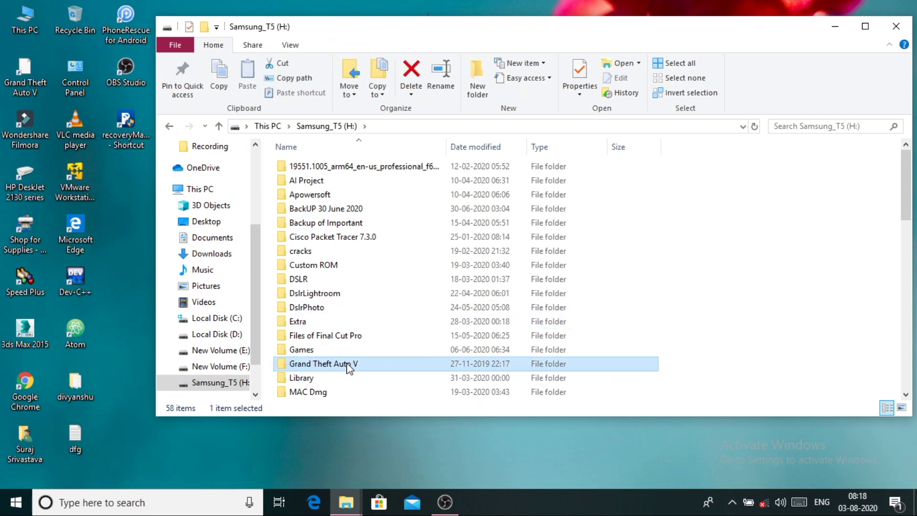
{"action": "right_click", "coordinate": [348, 368]}
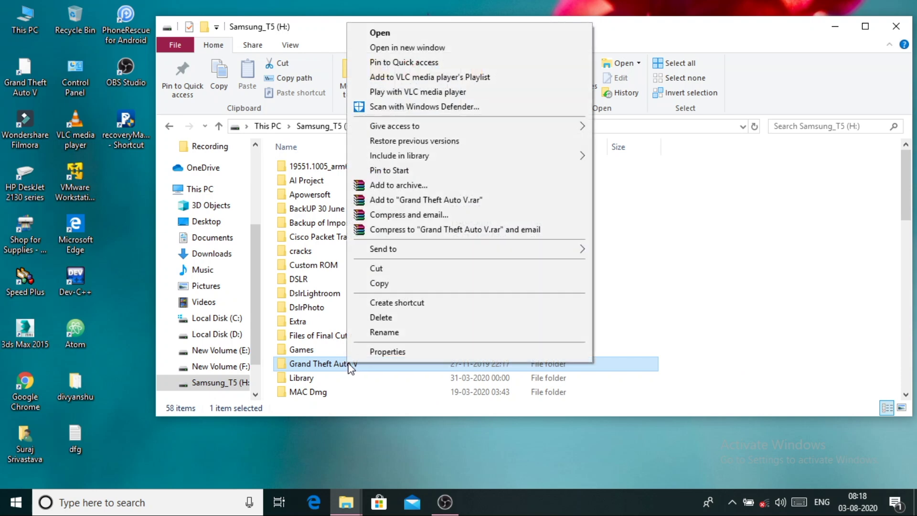
{"action": "left_click", "coordinate": [388, 352]}
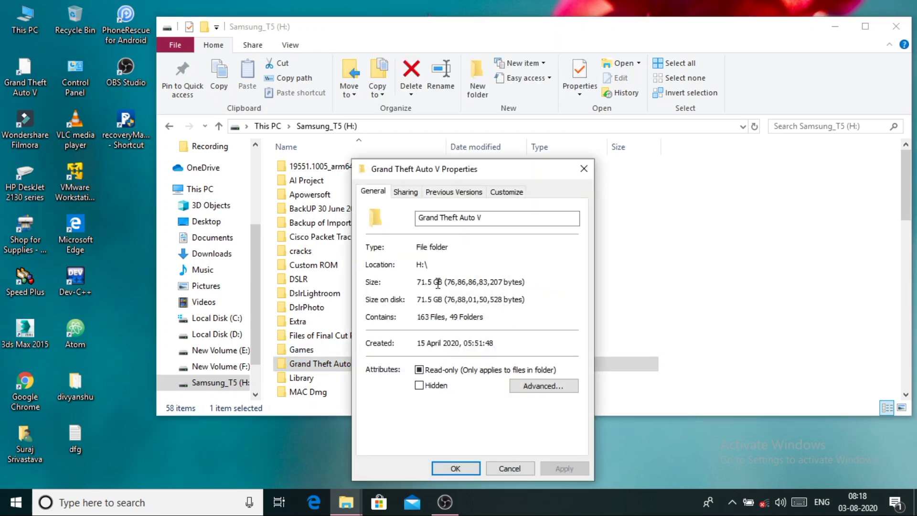
{"action": "left_click_drag", "start_coordinate": [419, 281], "coordinate": [434, 281]}
{"action": "left_click", "coordinate": [435, 466]}
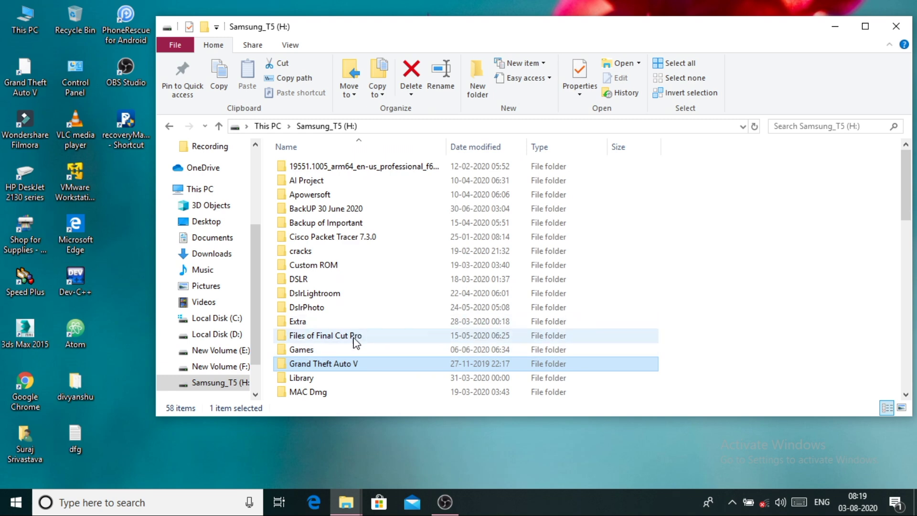
Step: Look through the Grand Theft Auto V folder for the GTA5 and Run_GTAV applications, and return to the drive's root
{"action": "double_click", "coordinate": [353, 365]}
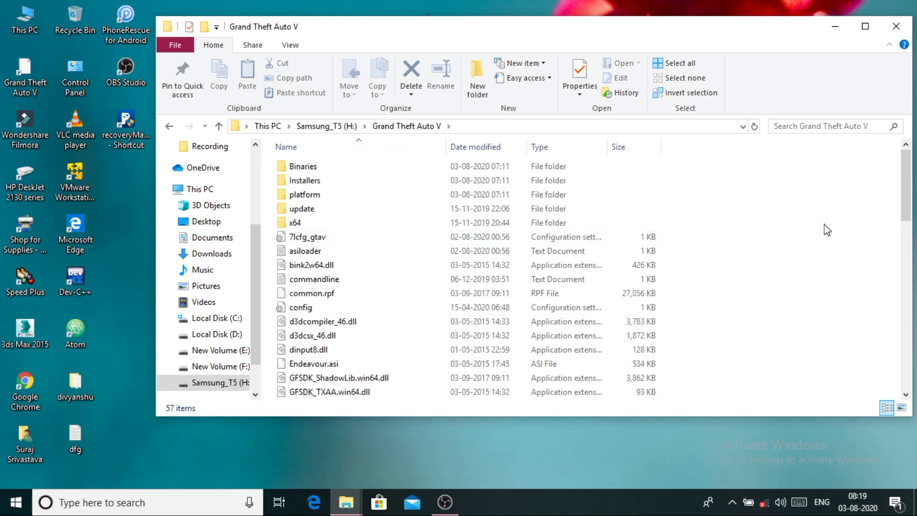
{"action": "left_click_drag", "start_coordinate": [906, 196], "coordinate": [913, 253]}
{"action": "left_click", "coordinate": [443, 221]}
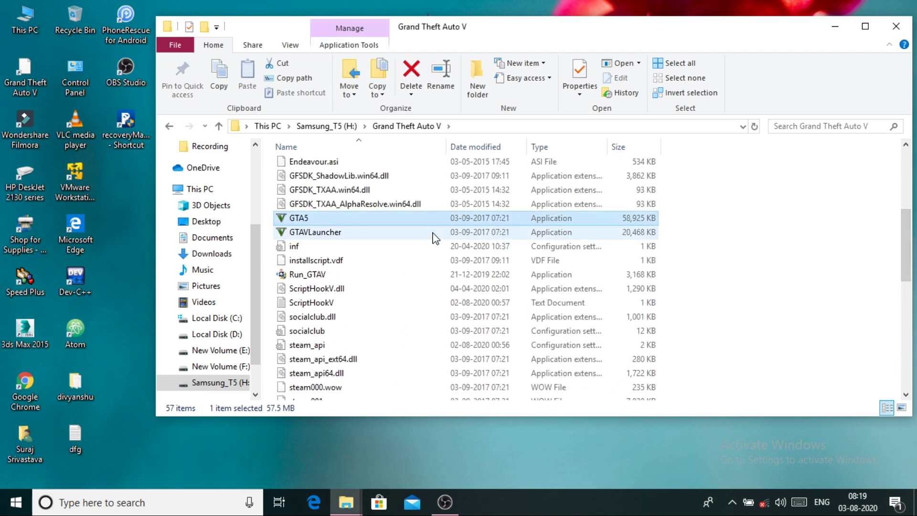
{"action": "left_click", "coordinate": [365, 278]}
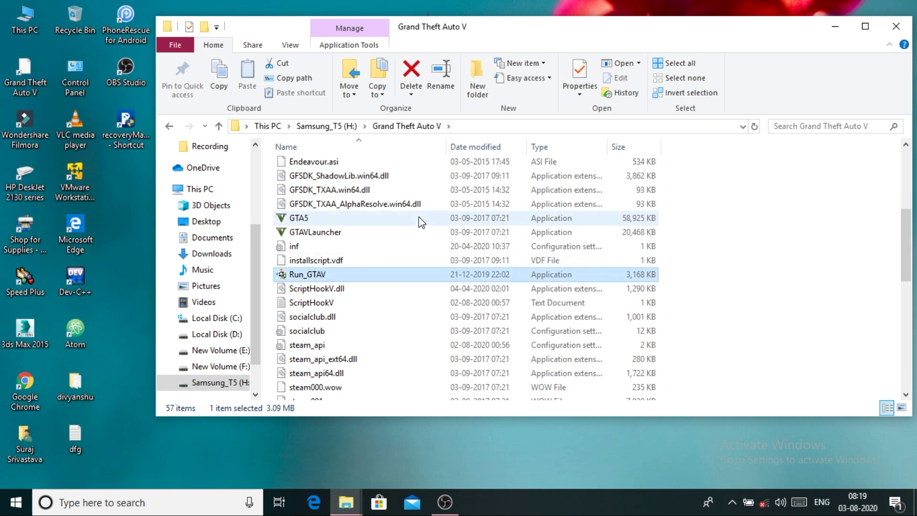
{"action": "left_click", "coordinate": [170, 127]}
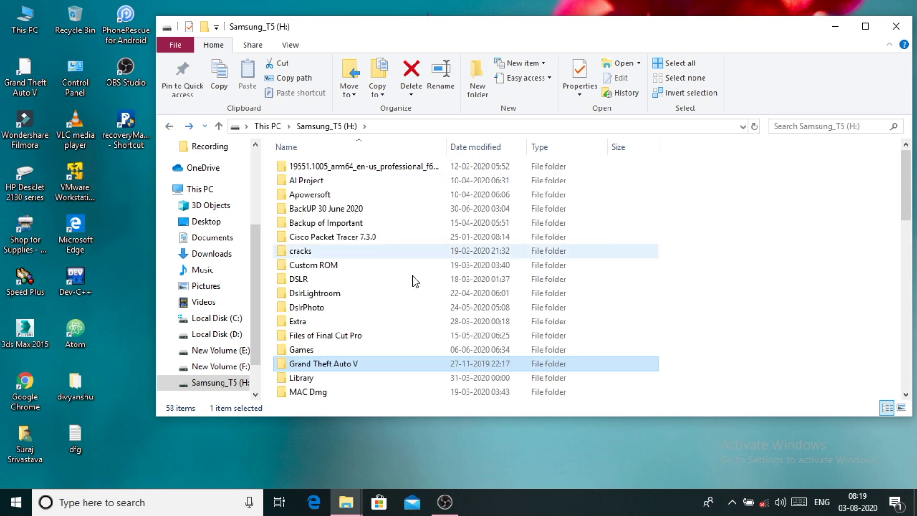
Step: Permanently delete the Grand Theft Auto V folder from the Samsung_T5 (H:) drive
{"action": "right_click", "coordinate": [331, 359]}
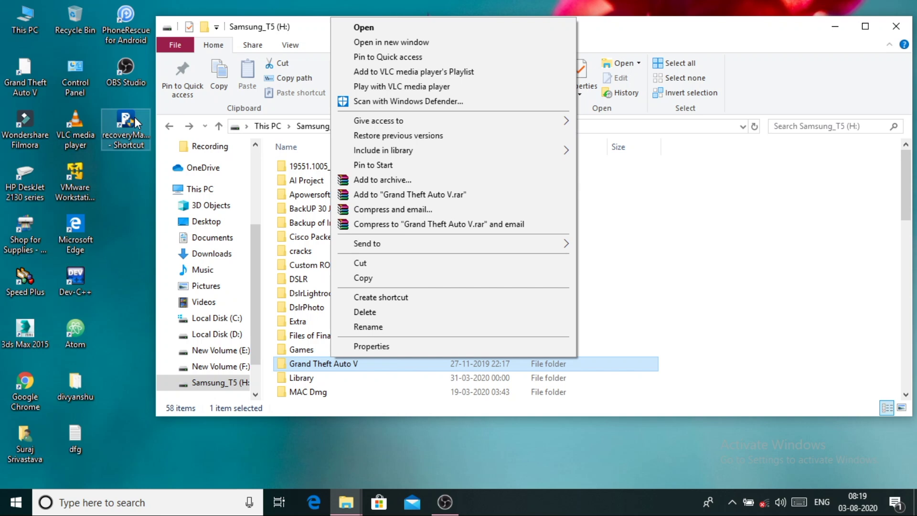
{"action": "left_click", "coordinate": [356, 312]}
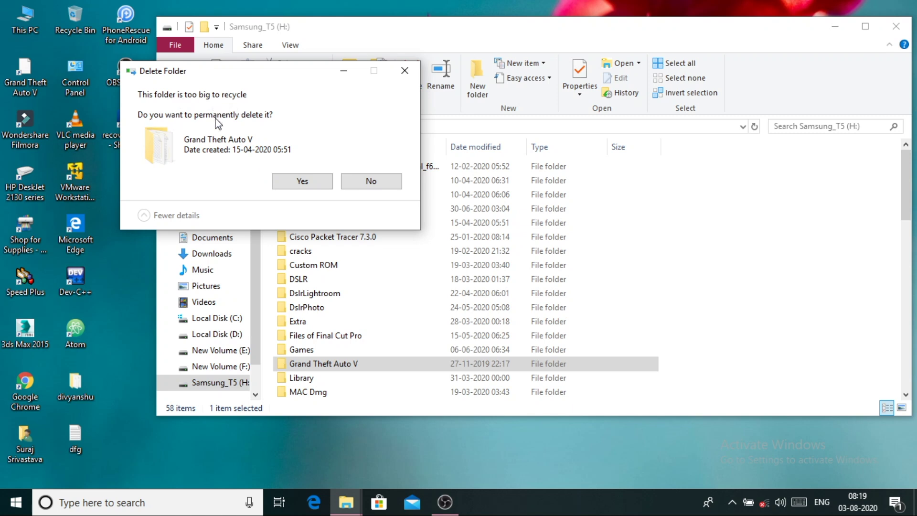
{"action": "left_click", "coordinate": [293, 178]}
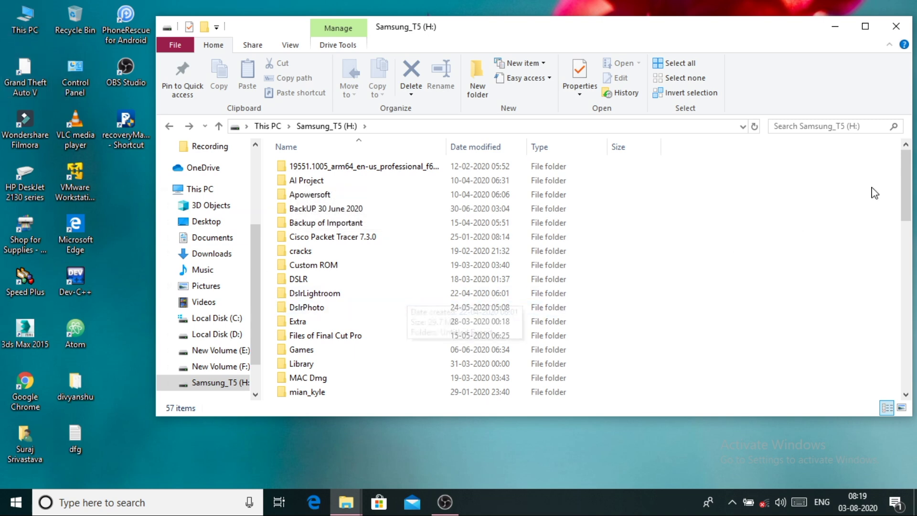
Step: Check the contents of the Games and PC Games folders on the H: drive for the deleted game
{"action": "left_click_drag", "start_coordinate": [906, 192], "coordinate": [908, 223]}
{"action": "double_click", "coordinate": [389, 238]}
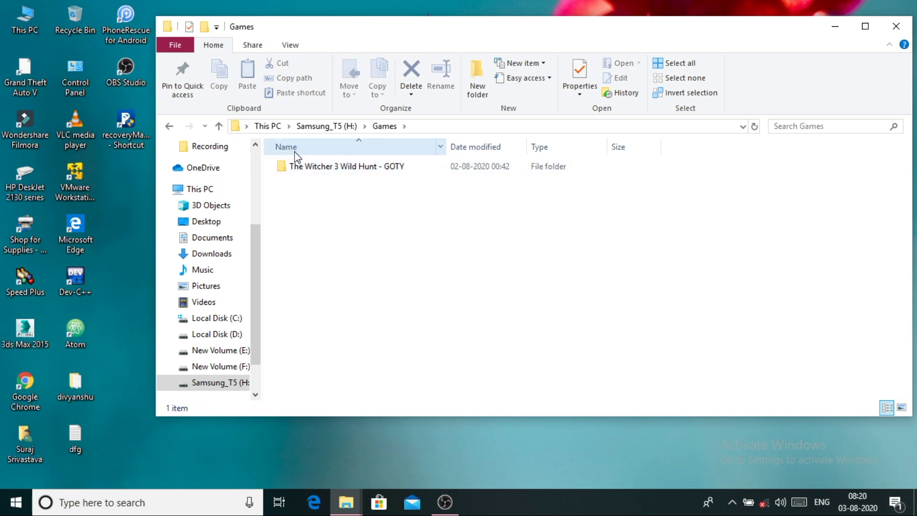
{"action": "left_click", "coordinate": [170, 126]}
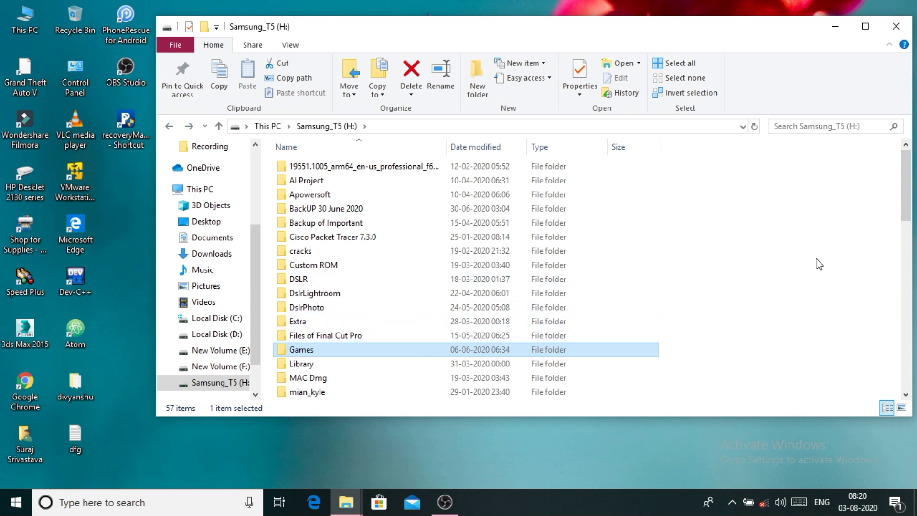
{"action": "left_click_drag", "start_coordinate": [909, 197], "coordinate": [909, 280]}
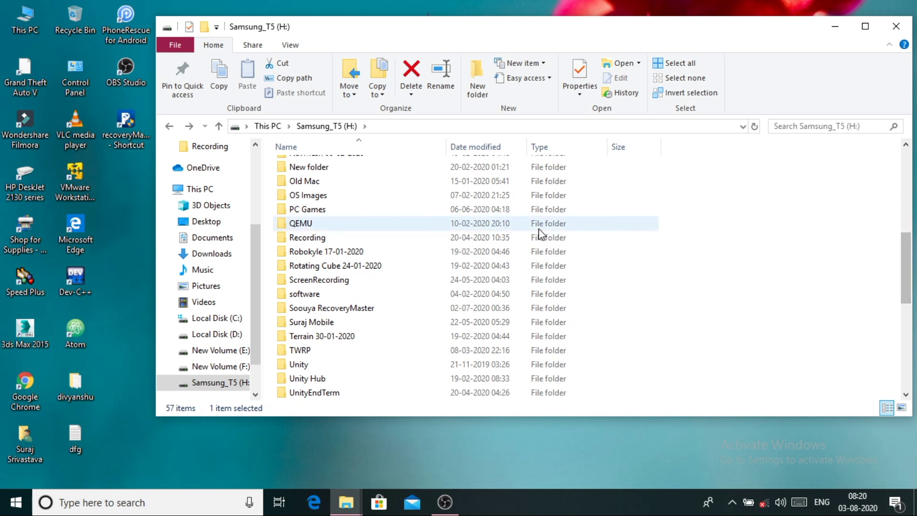
{"action": "double_click", "coordinate": [486, 210]}
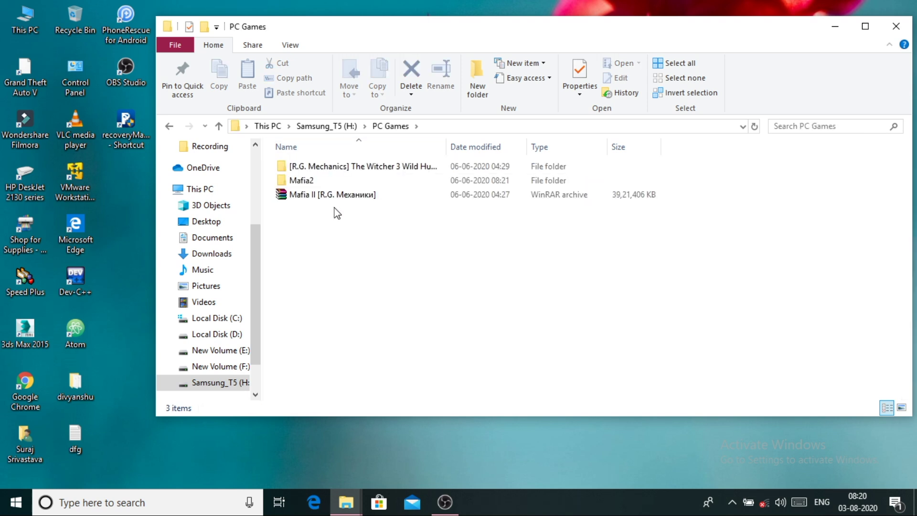
{"action": "left_click", "coordinate": [170, 126]}
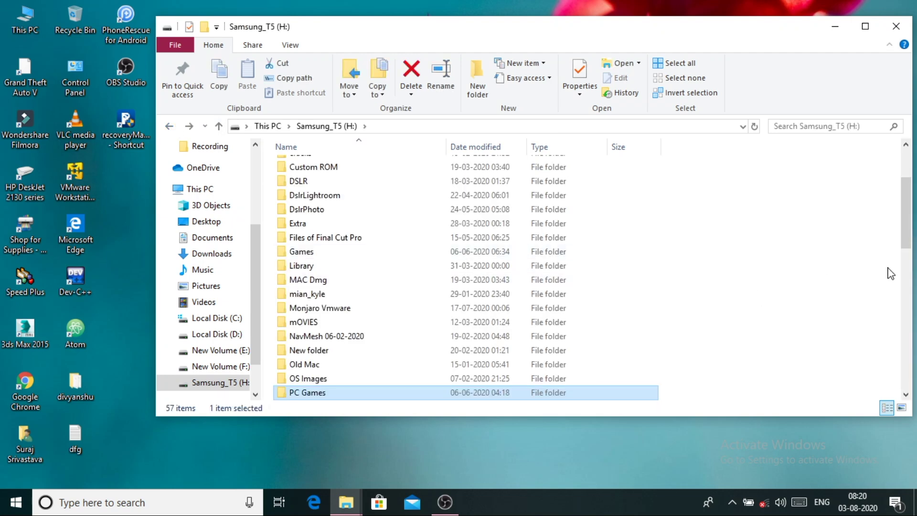
{"action": "left_click_drag", "start_coordinate": [906, 230], "coordinate": [889, 180]}
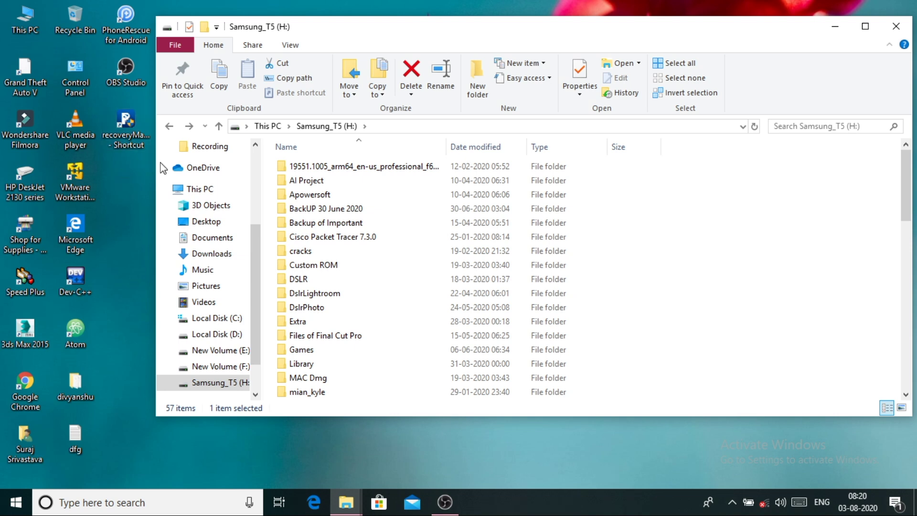
Step: Minimize the file window, launch RecoveryMaster from its desktop shortcut, and reposition its window
{"action": "left_click", "coordinate": [840, 24]}
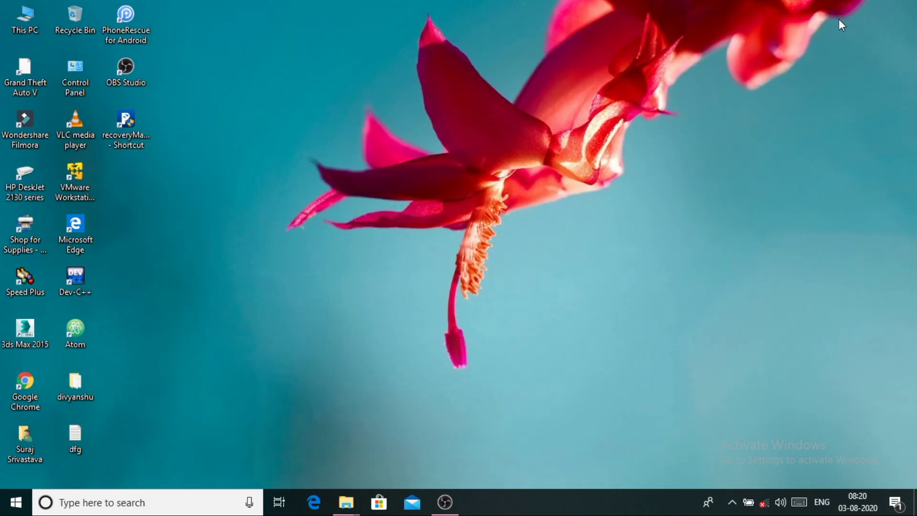
{"action": "double_click", "coordinate": [127, 119]}
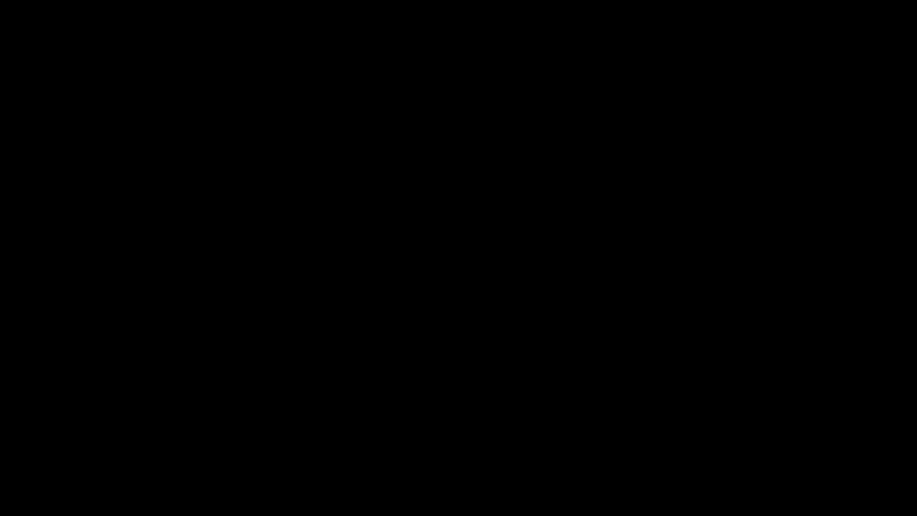
{"action": "left_click", "coordinate": [414, 345]}
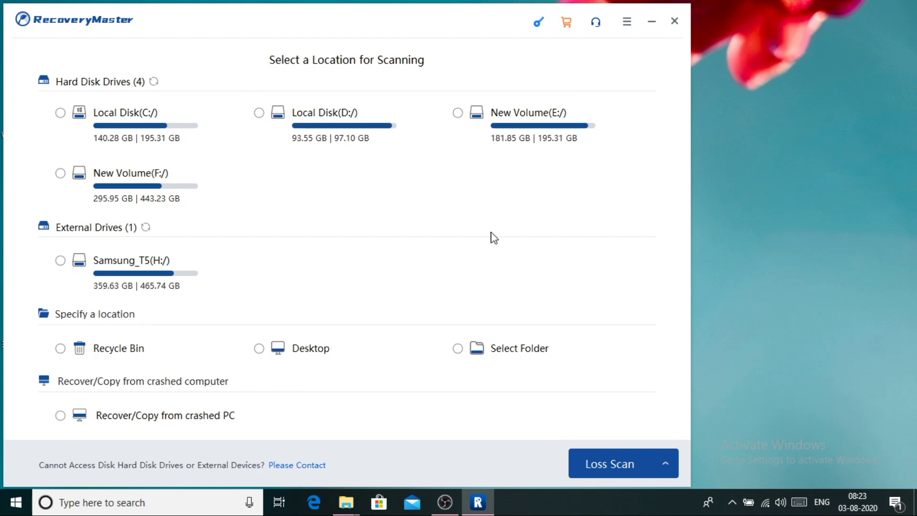
{"action": "left_click_drag", "start_coordinate": [282, 31], "coordinate": [312, 28]}
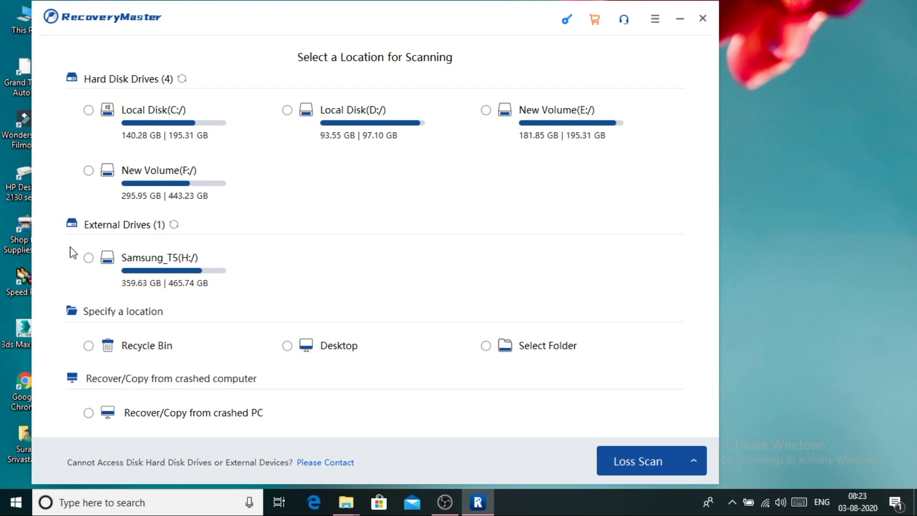
Step: Choose the external drive Samsung_T5(H:/) as the location and start a Loss Scan
{"action": "left_click", "coordinate": [91, 259]}
{"action": "left_click", "coordinate": [89, 347]}
{"action": "left_click", "coordinate": [89, 259]}
{"action": "left_click", "coordinate": [623, 457]}
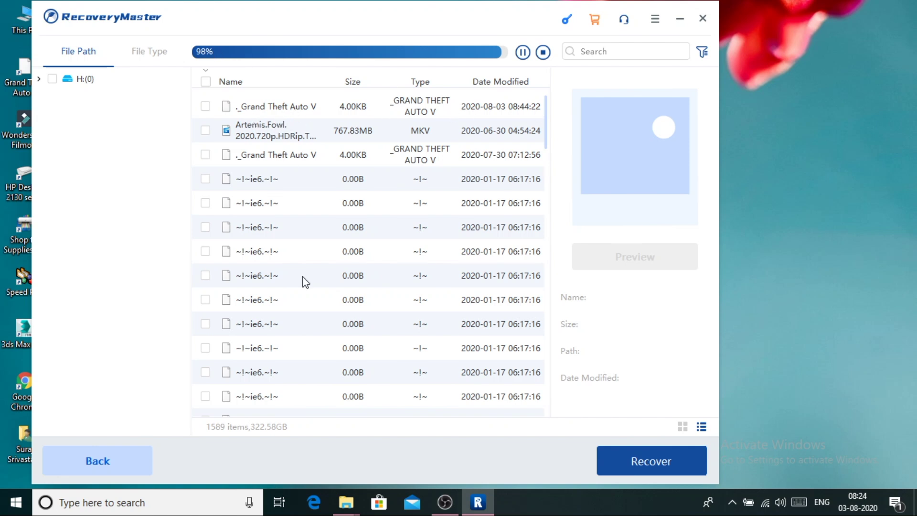
Step: Browse the files found so far by the scan and try to preview one of the ~!~ie6 files
{"action": "scroll", "coordinate": [316, 277], "scroll_direction": "down", "scroll_amount": 1}
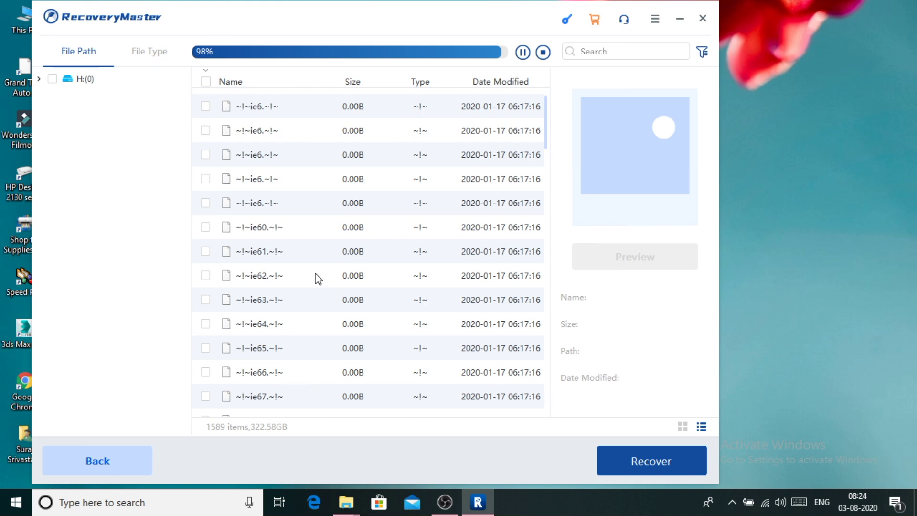
{"action": "scroll", "coordinate": [317, 275], "scroll_direction": "down", "scroll_amount": 1}
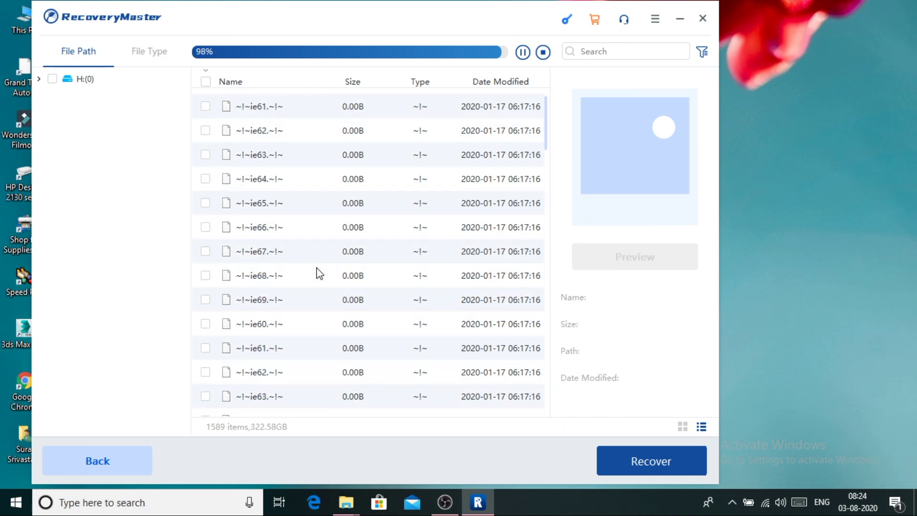
{"action": "left_click", "coordinate": [317, 273]}
{"action": "double_click", "coordinate": [316, 274]}
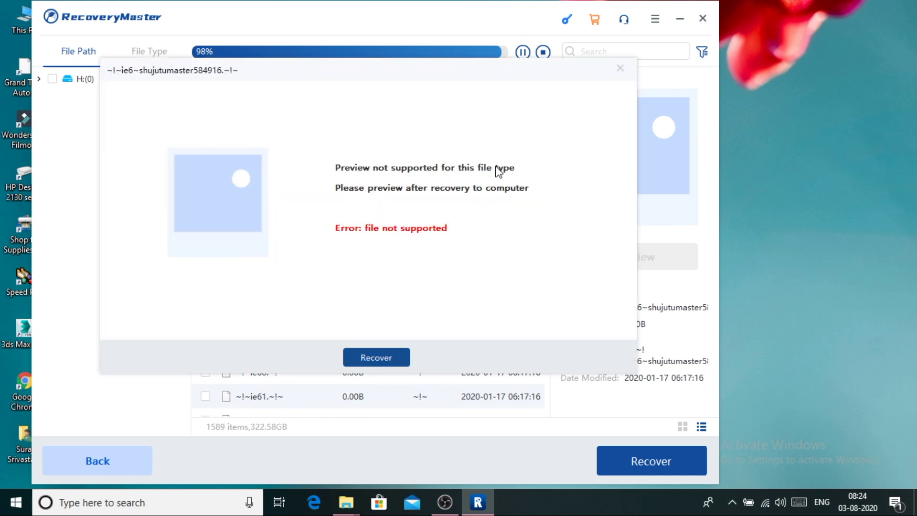
{"action": "left_click", "coordinate": [621, 68]}
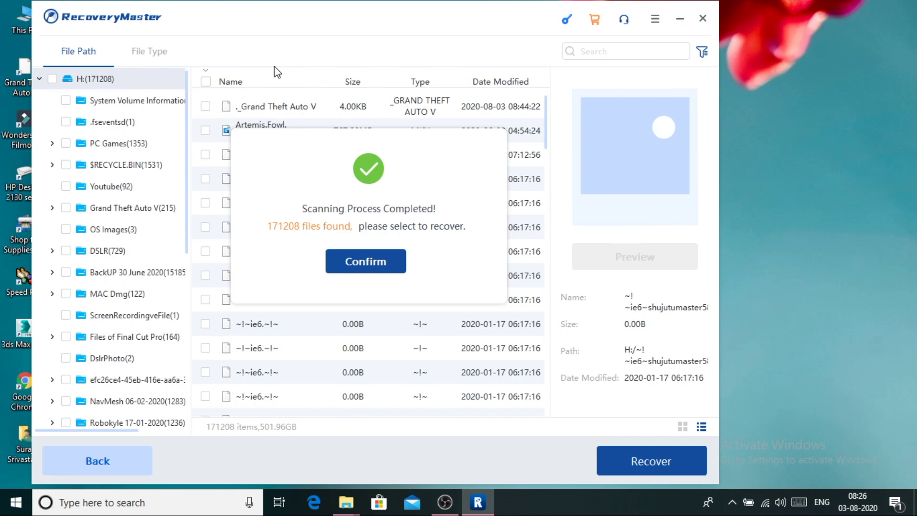
Step: Acknowledge the completed scan, review the files found in the Grand Theft Auto V folder, and select the whole folder for recovery
{"action": "left_click", "coordinate": [372, 261]}
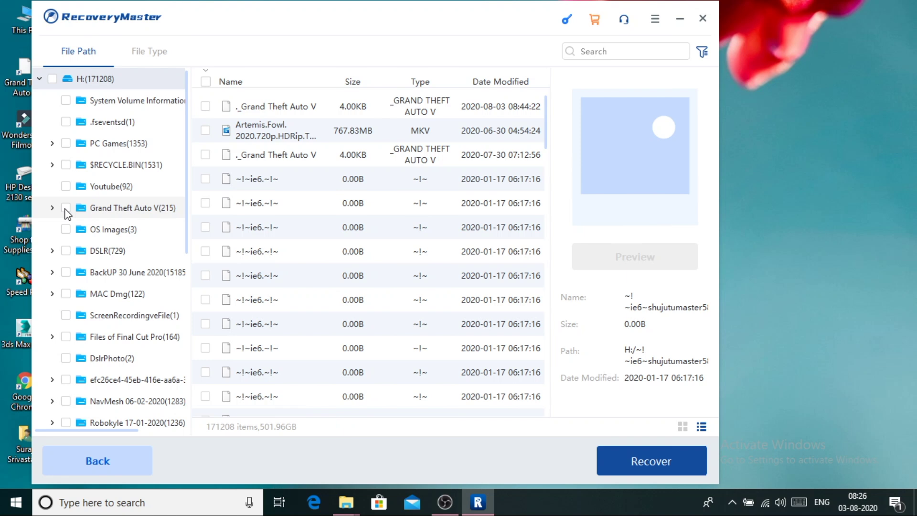
{"action": "left_click", "coordinate": [87, 211]}
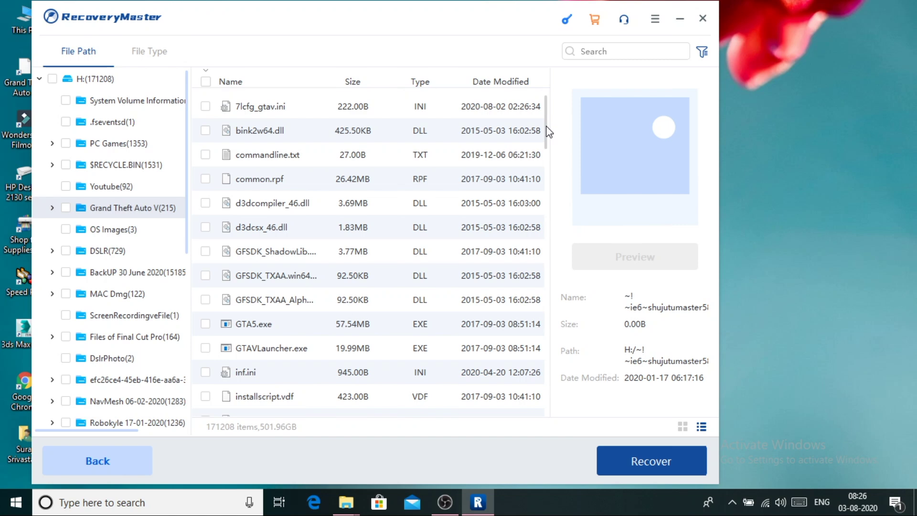
{"action": "left_click_drag", "start_coordinate": [548, 132], "coordinate": [545, 403]}
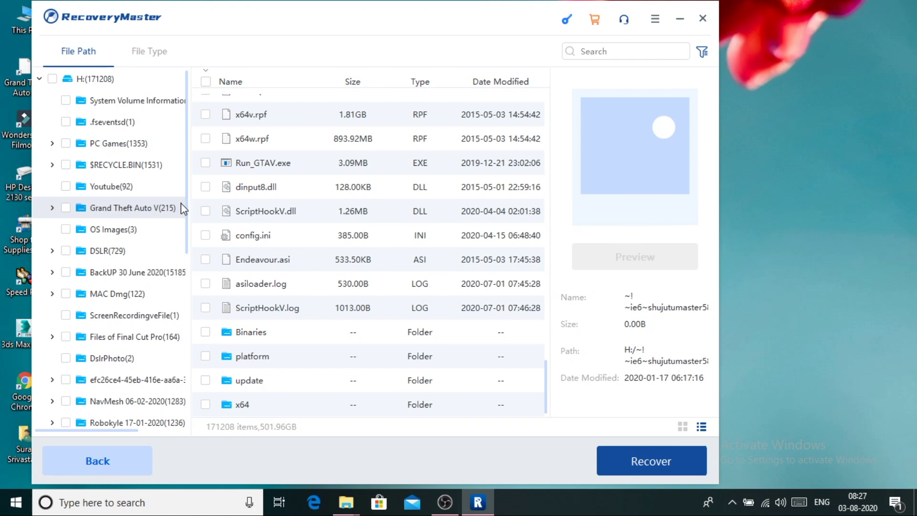
{"action": "left_click", "coordinate": [66, 208]}
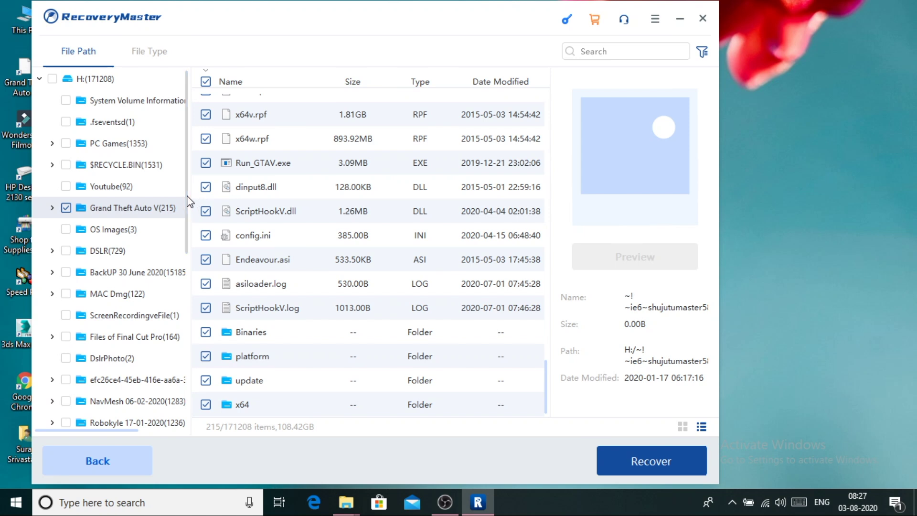
Step: Look through the other recoverable folders listed on the H: drive in the scan results
{"action": "scroll", "coordinate": [183, 234], "scroll_direction": "down", "scroll_amount": 1}
{"action": "scroll", "coordinate": [182, 234], "scroll_direction": "down", "scroll_amount": 4}
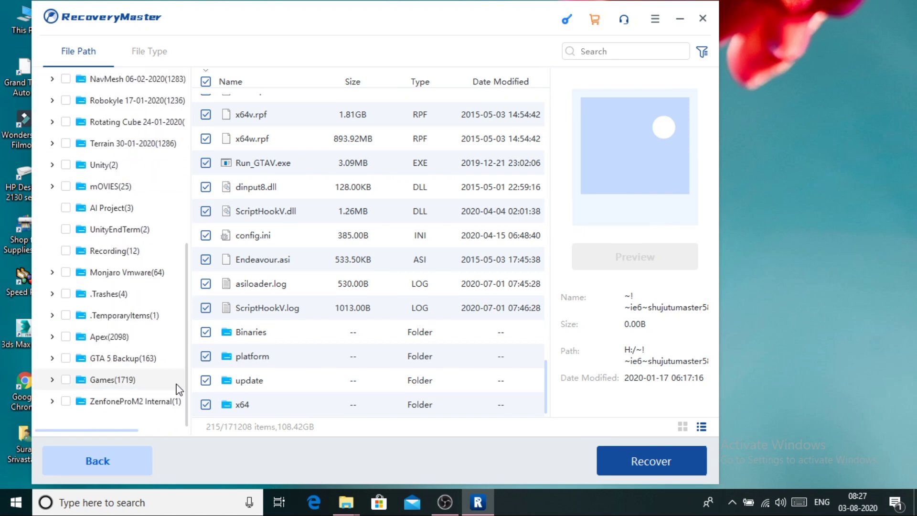
{"action": "scroll", "coordinate": [179, 330], "scroll_direction": "up", "scroll_amount": 1}
{"action": "scroll", "coordinate": [175, 366], "scroll_direction": "down", "scroll_amount": 1}
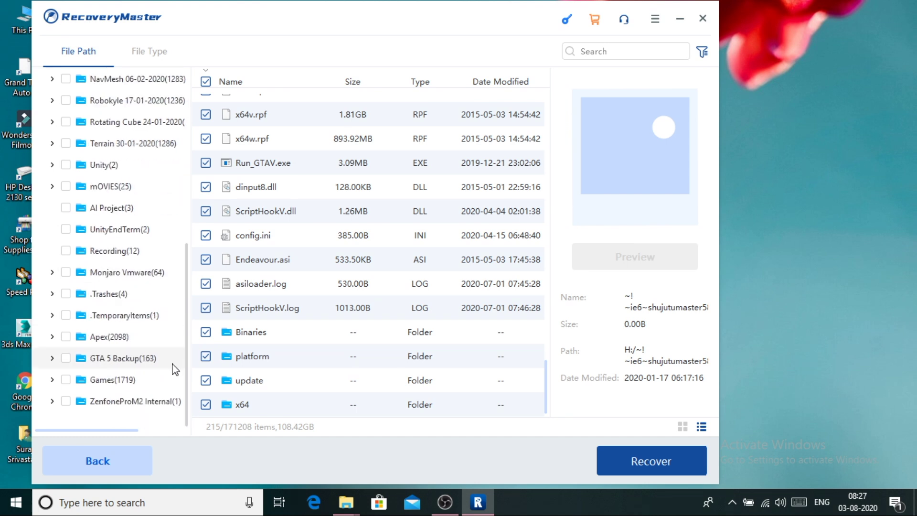
{"action": "scroll", "coordinate": [178, 358], "scroll_direction": "up", "scroll_amount": 1}
{"action": "scroll", "coordinate": [179, 315], "scroll_direction": "up", "scroll_amount": 1}
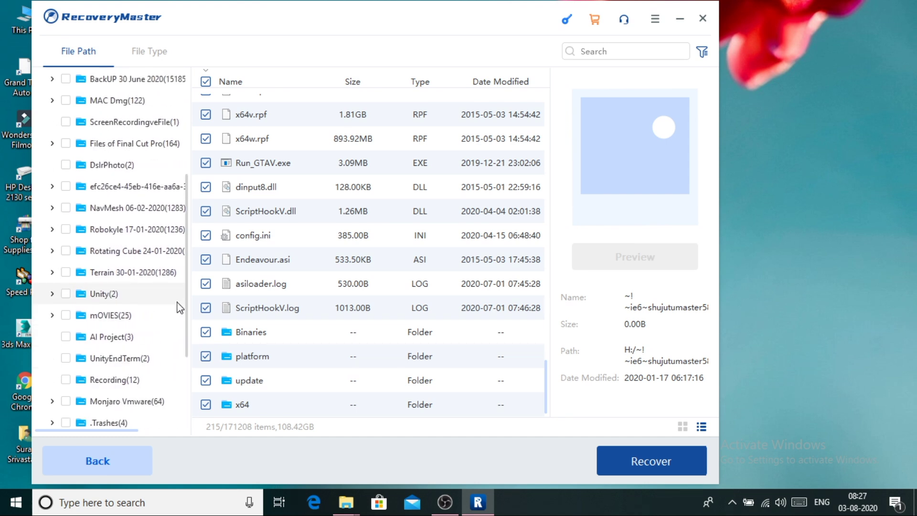
{"action": "scroll", "coordinate": [179, 262], "scroll_direction": "up", "scroll_amount": 3}
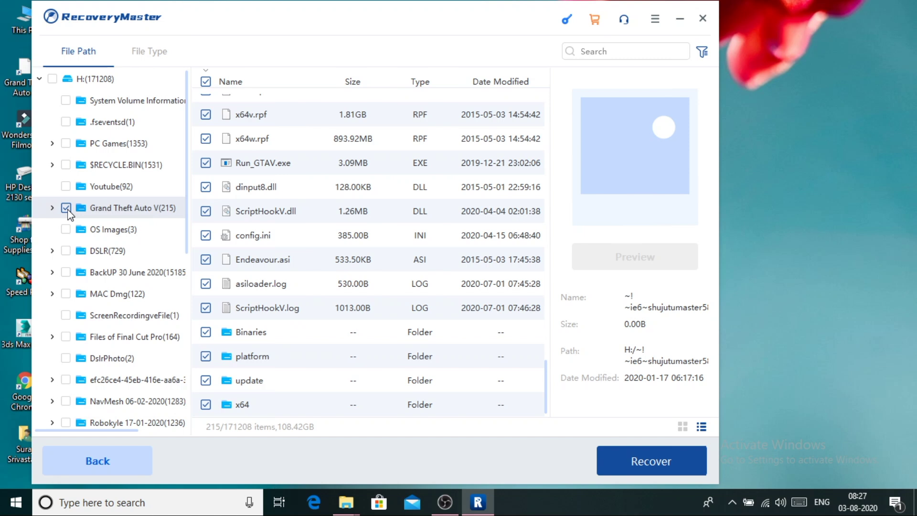
Step: Recover the selected Grand Theft Auto V folder to drive F:, after checking the drives' free space and New Volume (F:) in File Explorer
{"action": "left_click", "coordinate": [652, 461]}
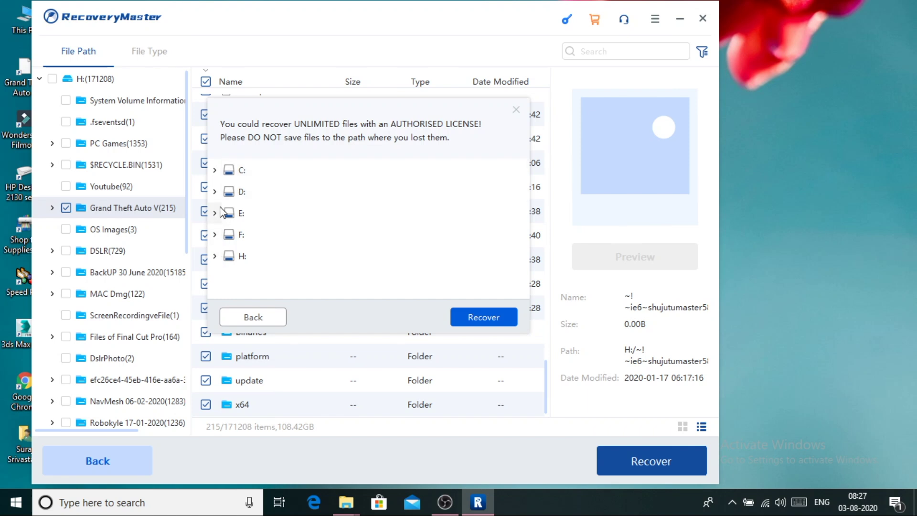
{"action": "double_click", "coordinate": [6, 29]}
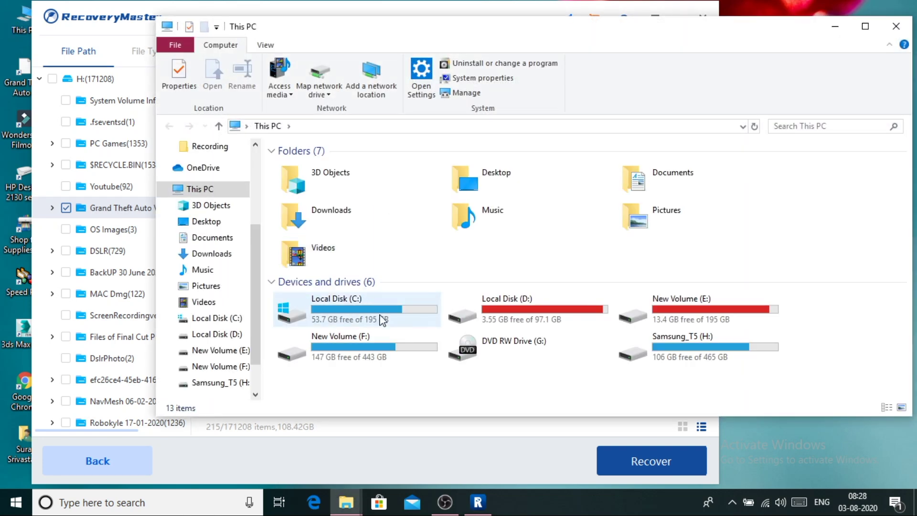
{"action": "double_click", "coordinate": [348, 356]}
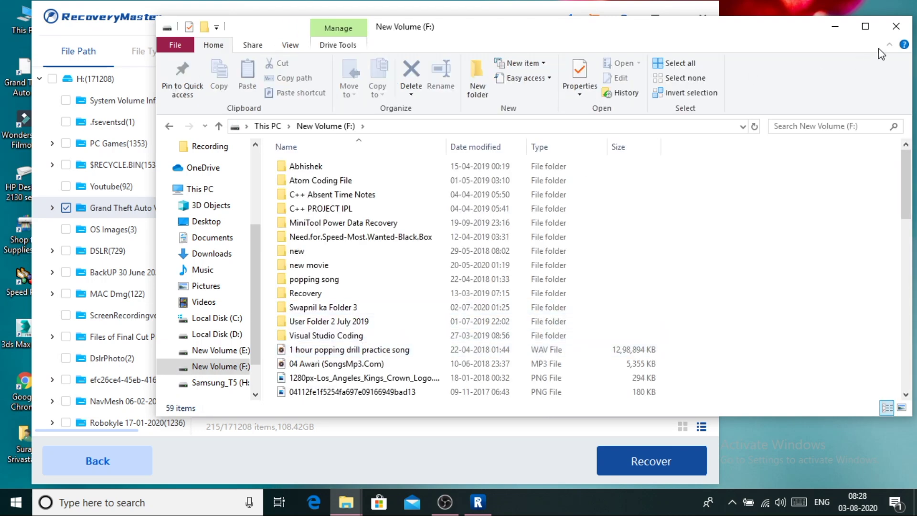
{"action": "left_click", "coordinate": [896, 27]}
{"action": "left_click", "coordinate": [230, 235]}
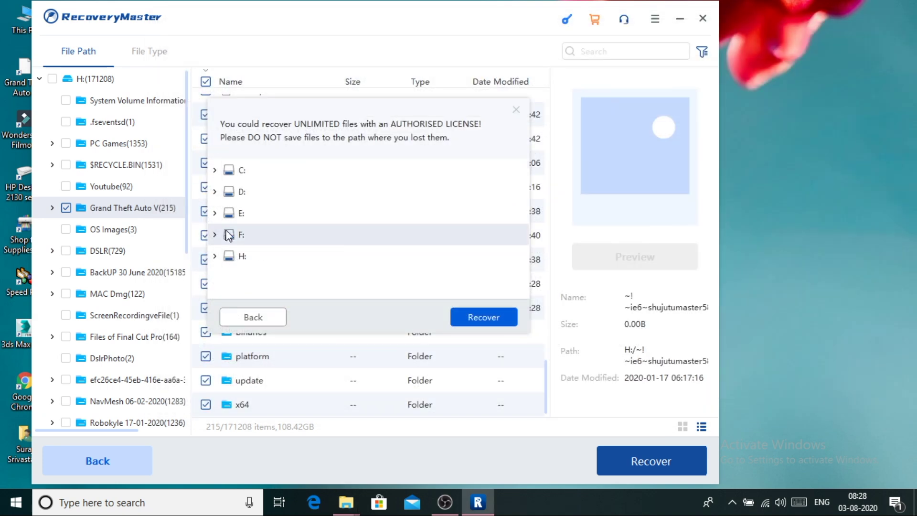
{"action": "left_click", "coordinate": [464, 318]}
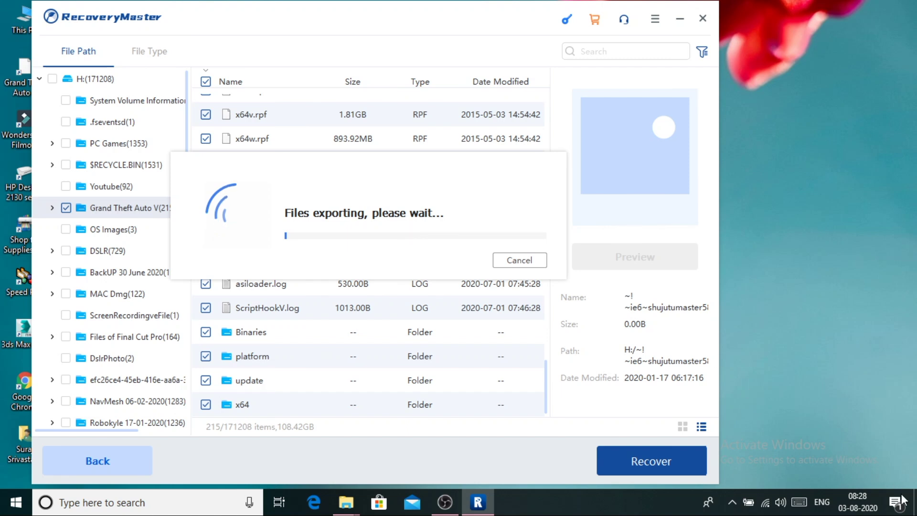
Step: Open the (H) folder in the recovery output, enter Grand Theft Auto V, and look through the exported files
{"action": "mouse_move", "coordinate": [855, 495]}
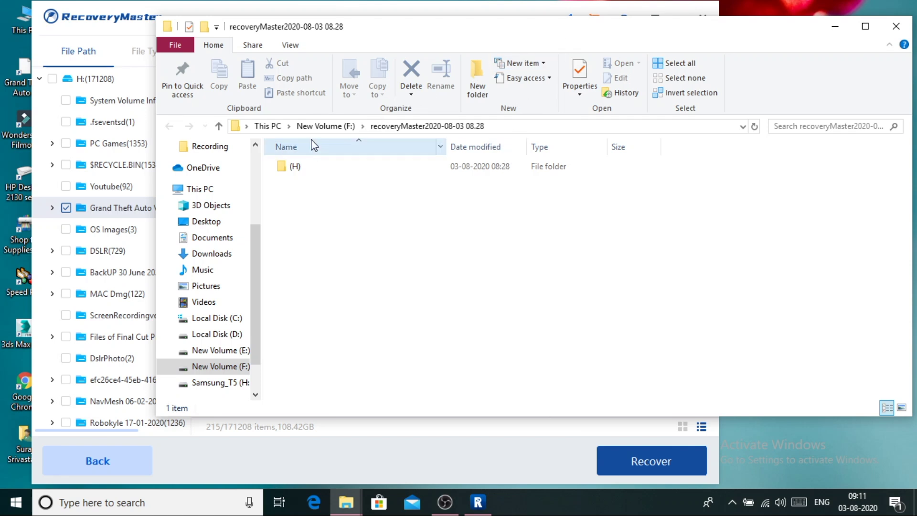
{"action": "double_click", "coordinate": [307, 172]}
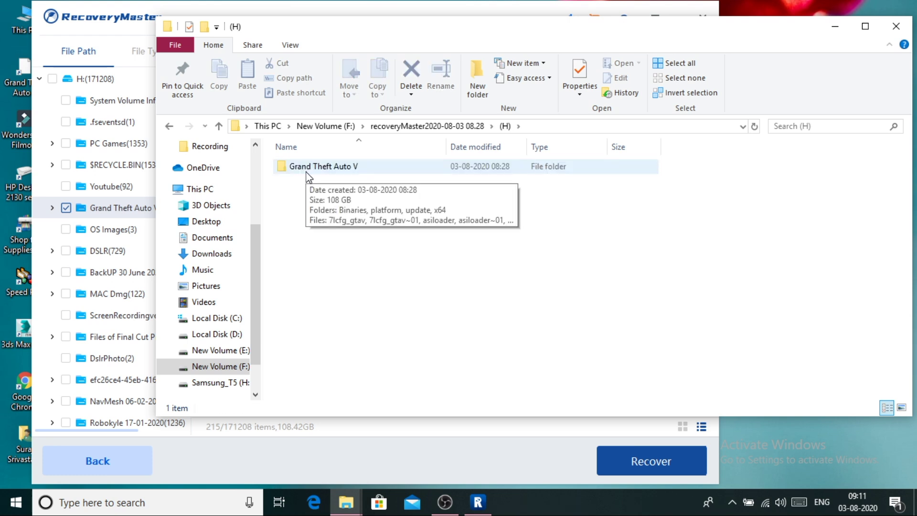
{"action": "double_click", "coordinate": [319, 171]}
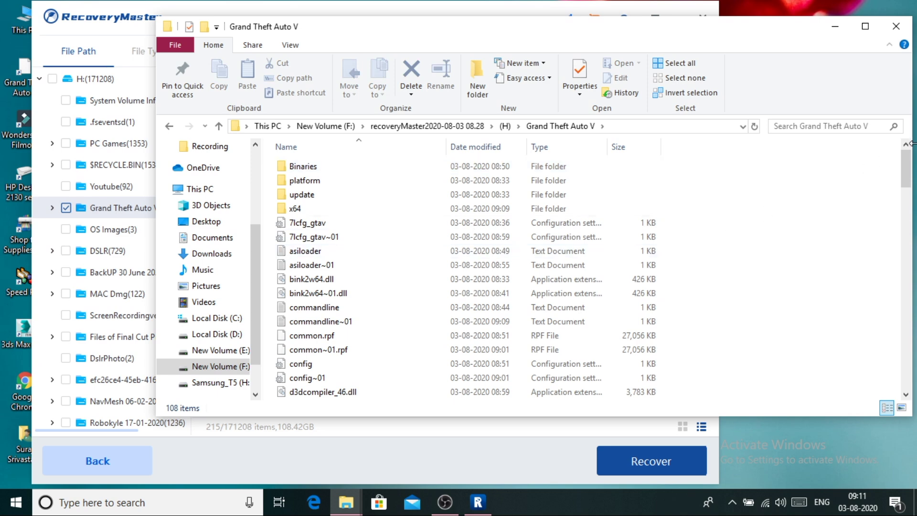
{"action": "left_click_drag", "start_coordinate": [906, 168], "coordinate": [869, 438]}
{"action": "left_click_drag", "start_coordinate": [911, 170], "coordinate": [882, 223]}
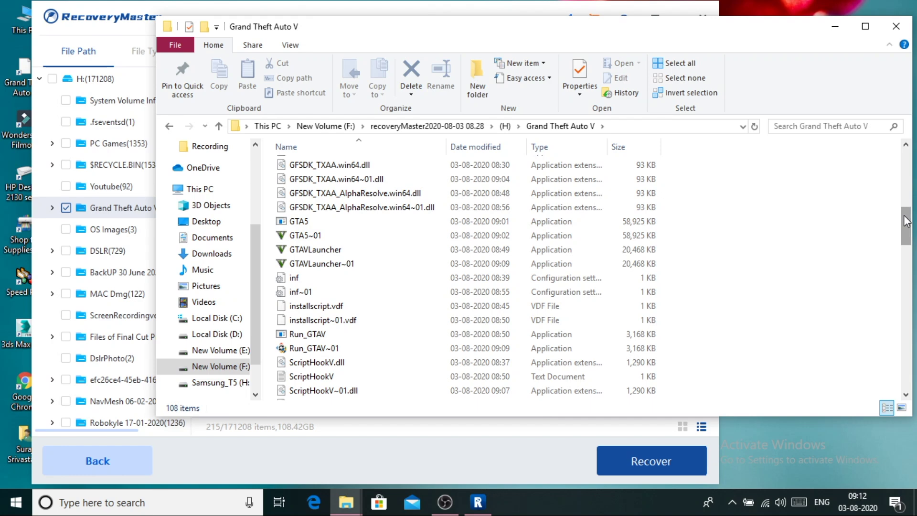
{"action": "left_click_drag", "start_coordinate": [906, 221], "coordinate": [910, 160]}
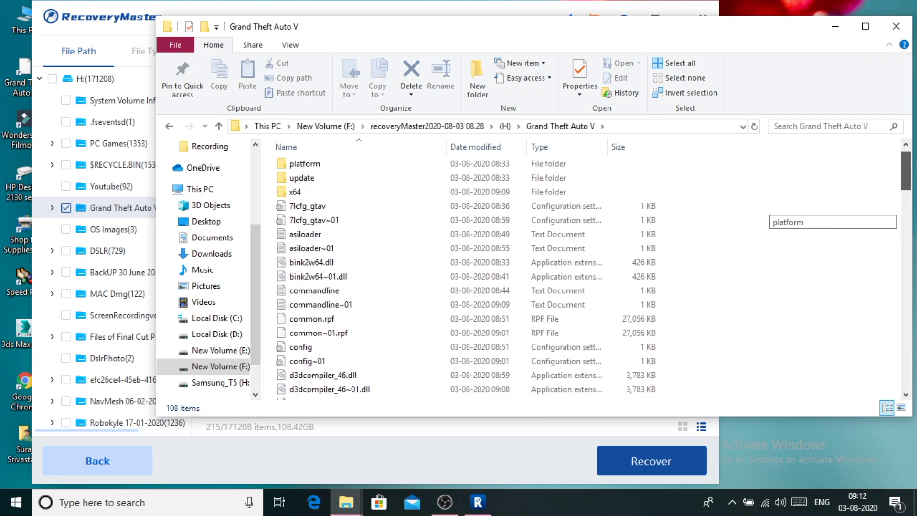
Step: Return to the (H) folder and examine the size and file count in the recovered Grand Theft Auto V folder's properties
{"action": "left_click", "coordinate": [170, 126]}
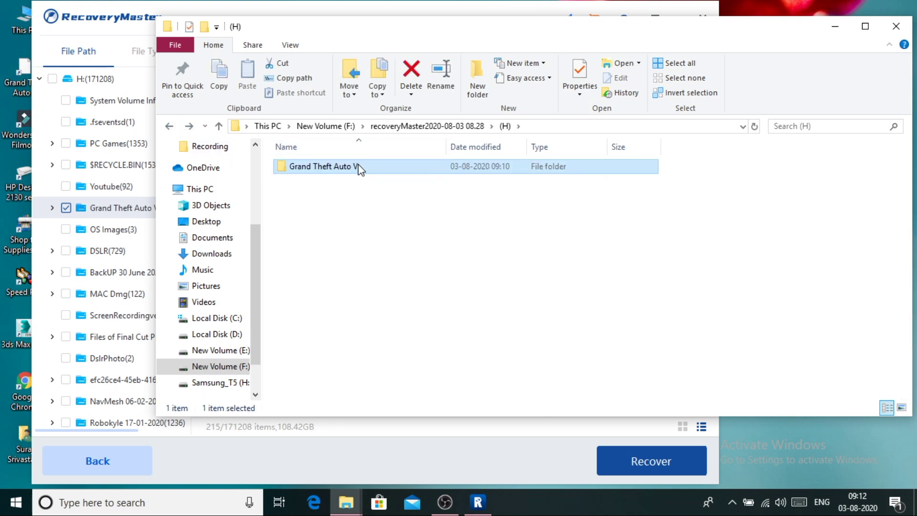
{"action": "right_click", "coordinate": [359, 168]}
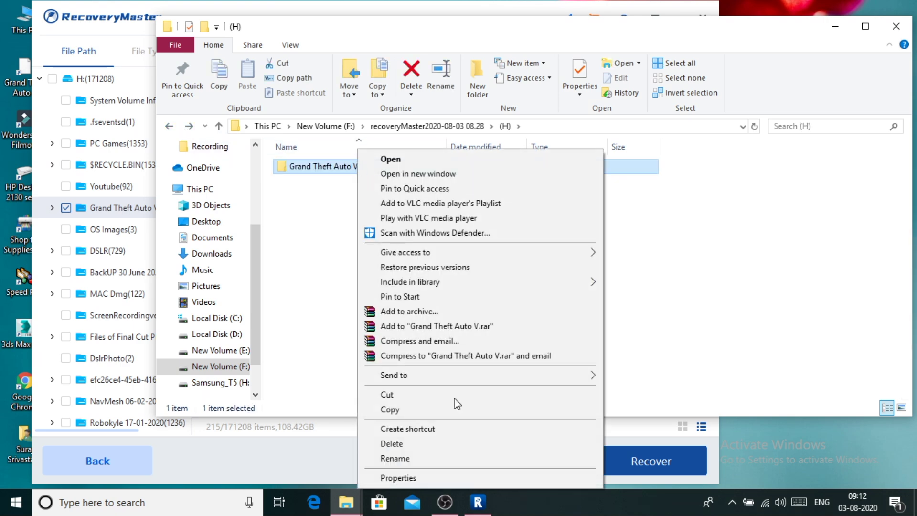
{"action": "left_click", "coordinate": [427, 476]}
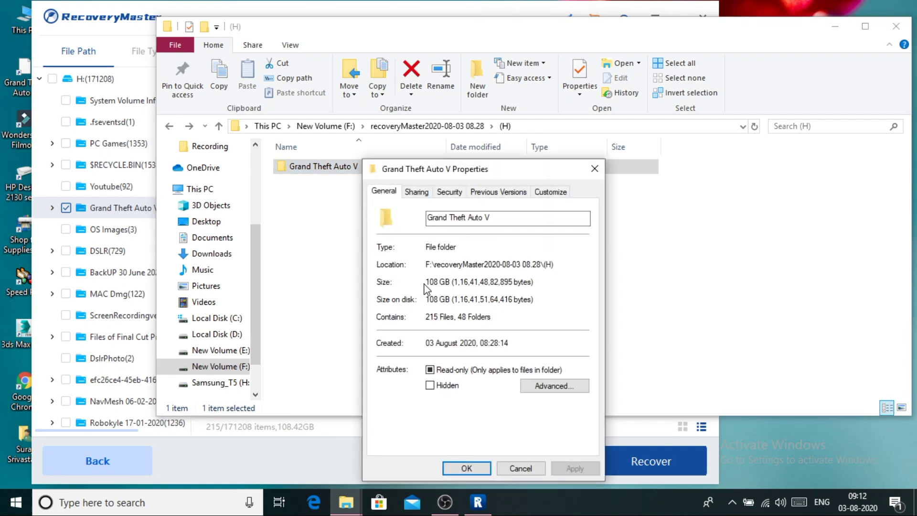
{"action": "left_click_drag", "start_coordinate": [424, 283], "coordinate": [433, 283]}
{"action": "left_click", "coordinate": [500, 469]}
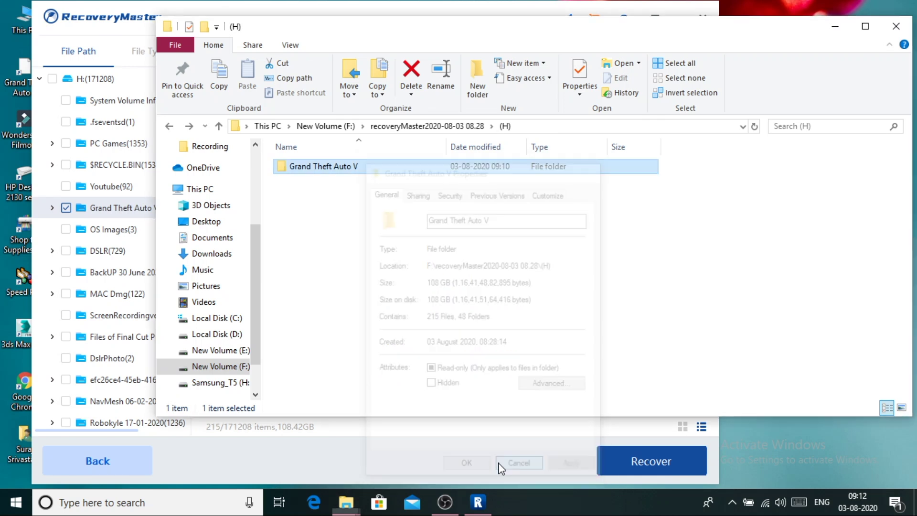
Step: Reopen the recovered Grand Theft Auto V folder and examine its application and RPF files
{"action": "double_click", "coordinate": [359, 168]}
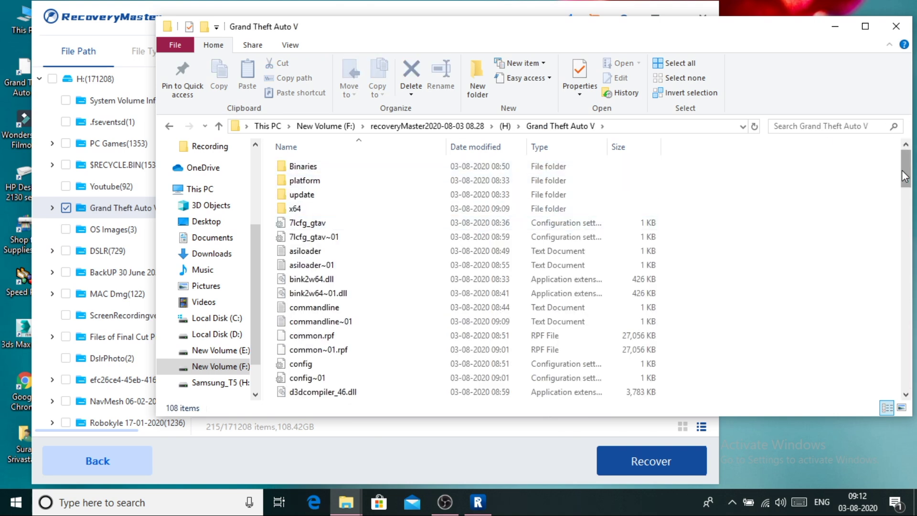
{"action": "left_click_drag", "start_coordinate": [905, 177], "coordinate": [895, 229]}
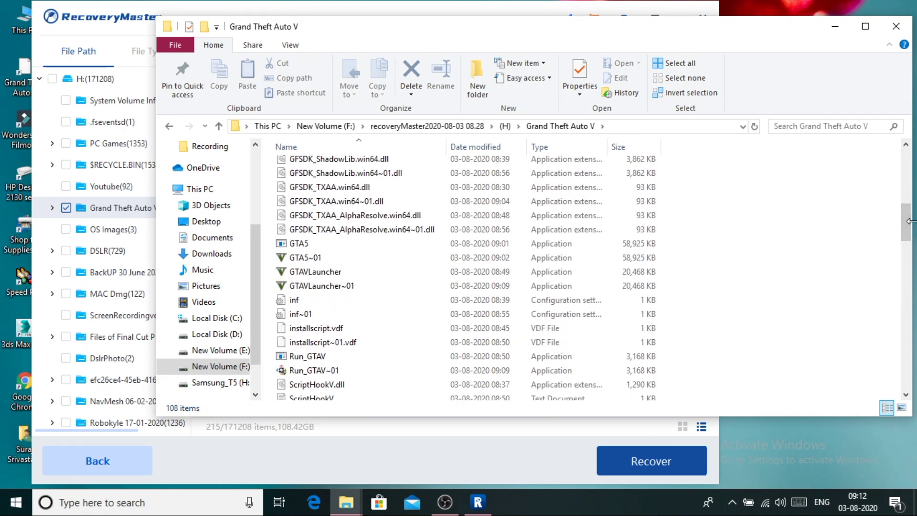
{"action": "left_click_drag", "start_coordinate": [908, 227], "coordinate": [901, 265]}
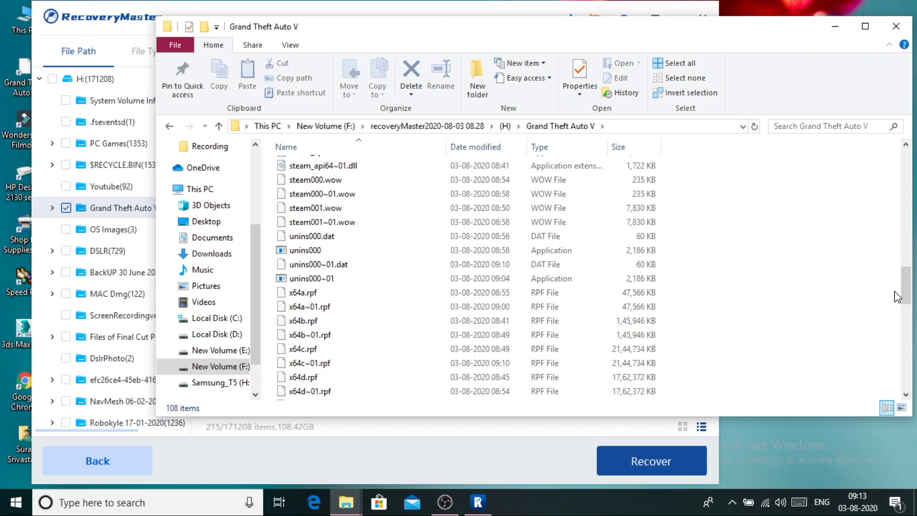
{"action": "left_click_drag", "start_coordinate": [911, 292], "coordinate": [913, 243]}
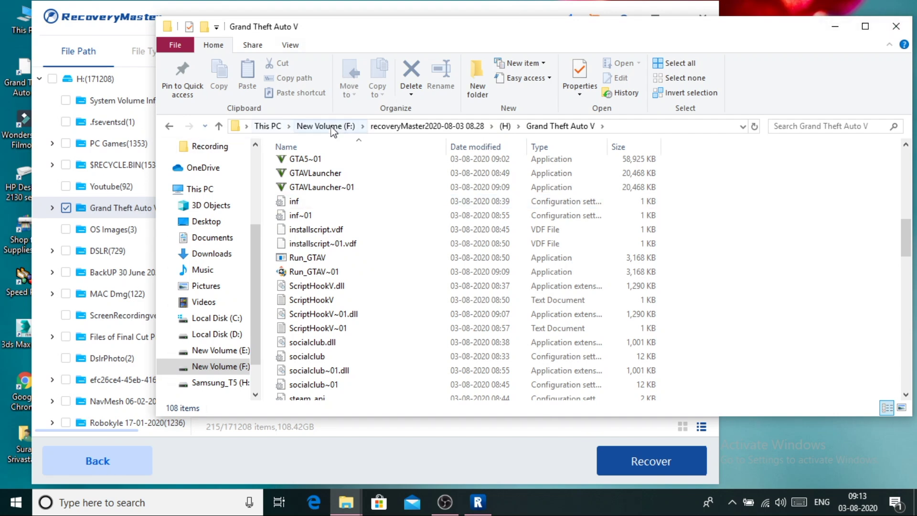
Step: Check the drives' free space in This PC, and browse New Volume (F:) to the (H) folder inside recoveryMaster2020-08-03 08.28
{"action": "left_click", "coordinate": [264, 127]}
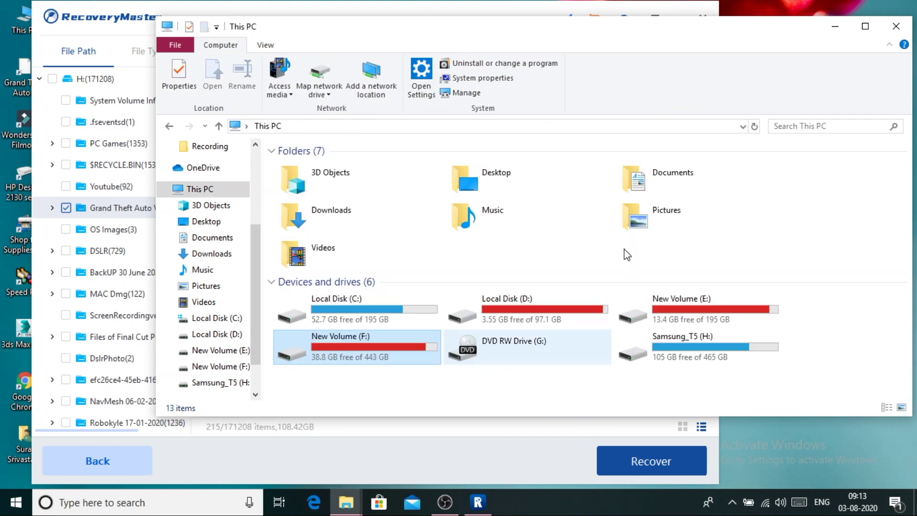
{"action": "double_click", "coordinate": [376, 340]}
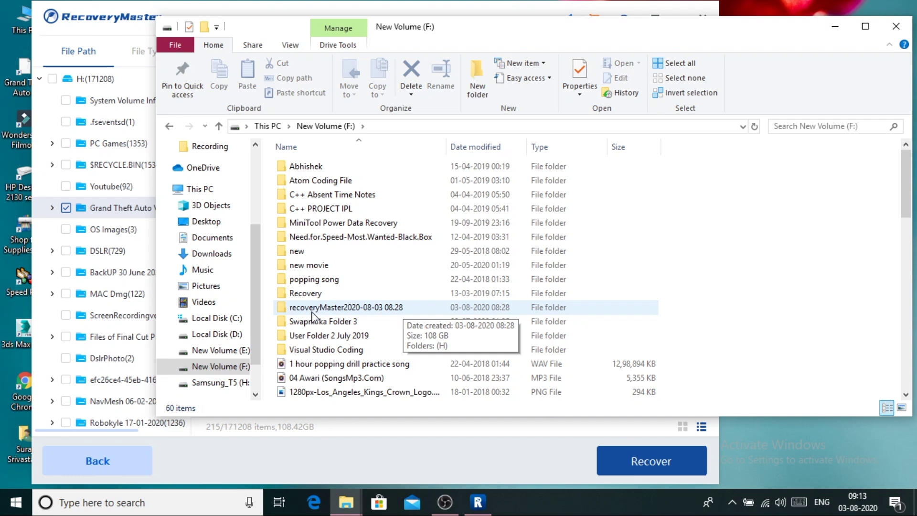
{"action": "double_click", "coordinate": [328, 308]}
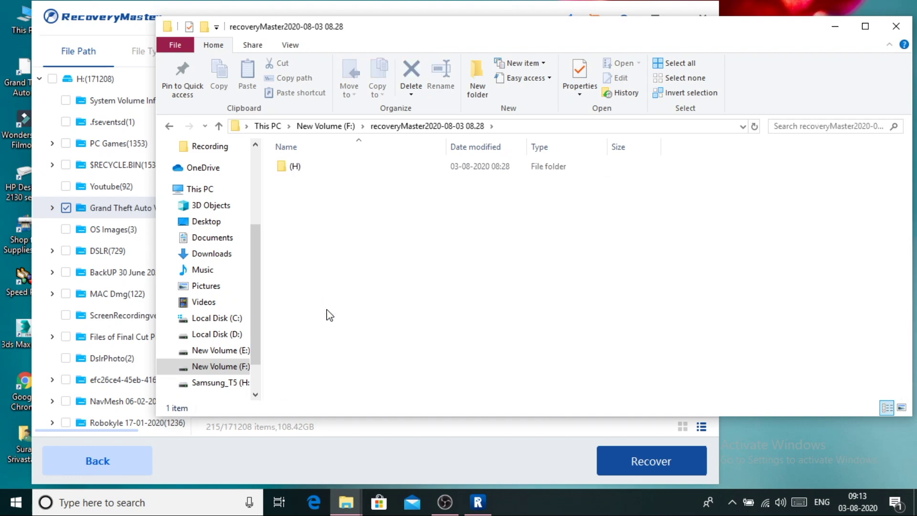
{"action": "double_click", "coordinate": [315, 173]}
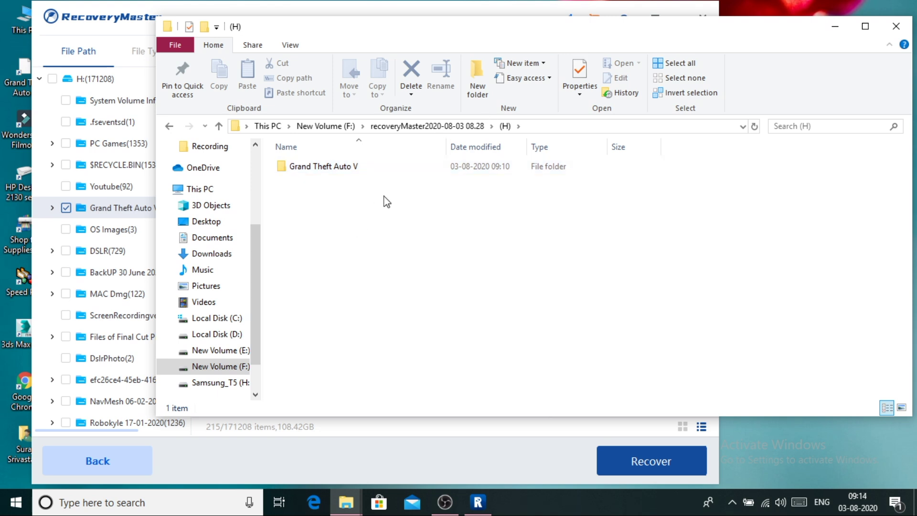
Step: Switch back to RecoveryMaster, return to its home page discarding the scan results, and quit the program
{"action": "left_click", "coordinate": [339, 9]}
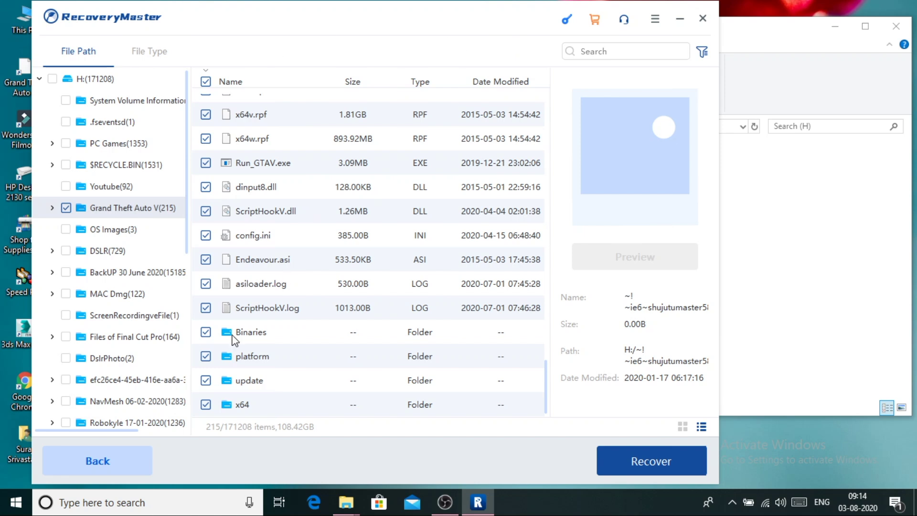
{"action": "left_click", "coordinate": [113, 460]}
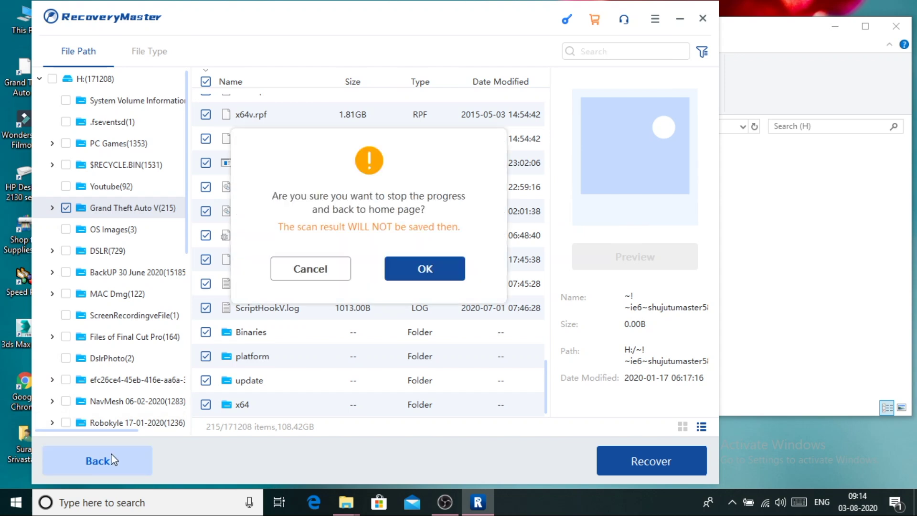
{"action": "left_click", "coordinate": [424, 269]}
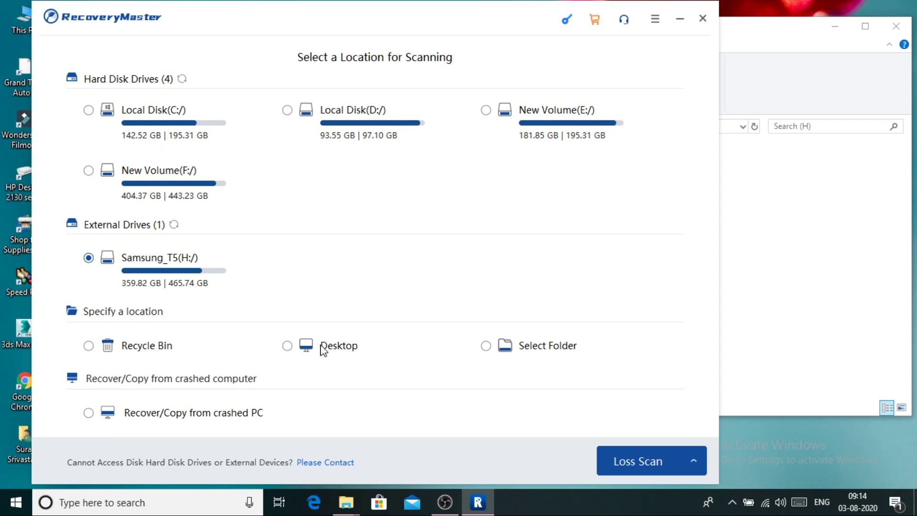
{"action": "left_click", "coordinate": [702, 18]}
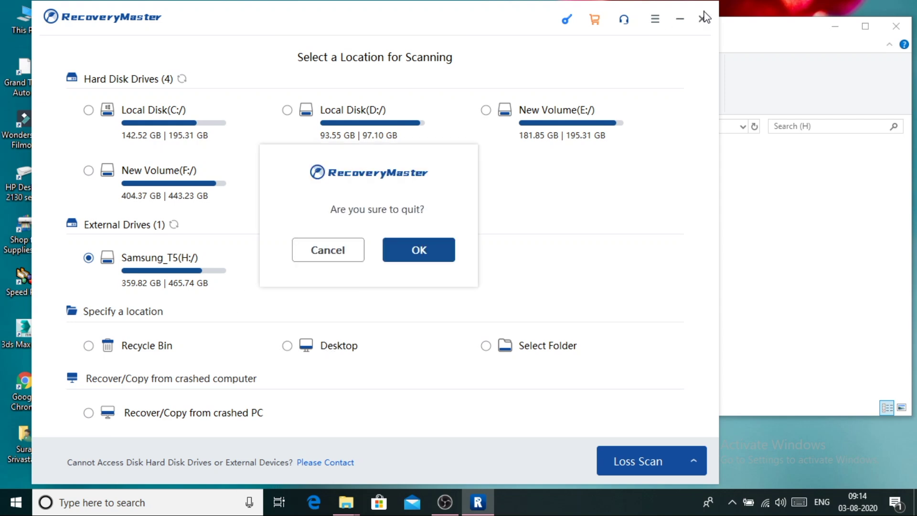
{"action": "left_click", "coordinate": [396, 260]}
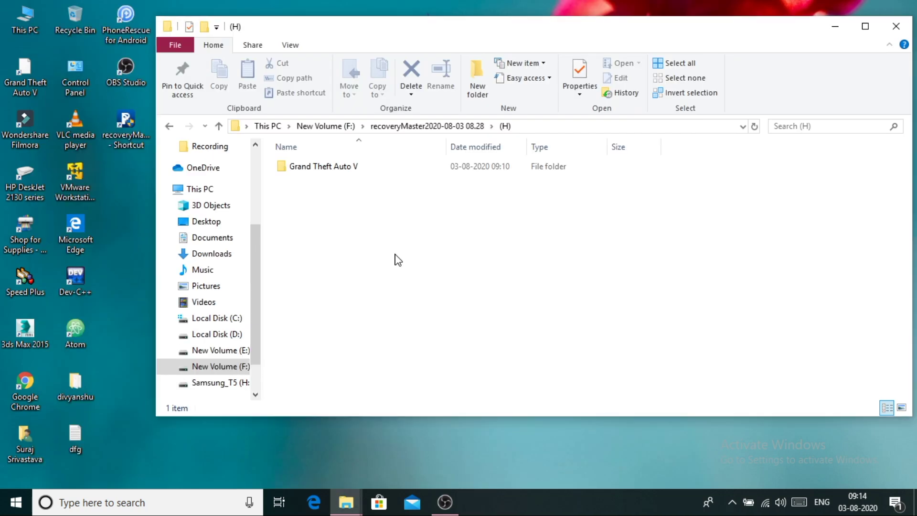